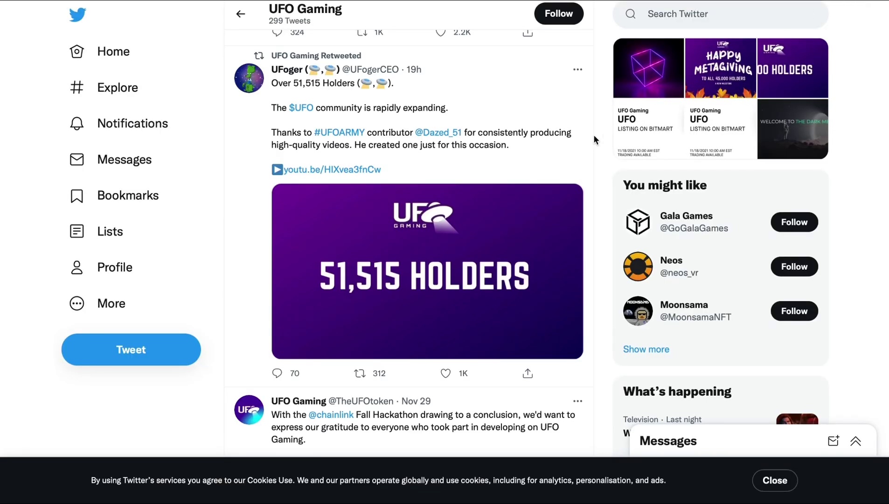
Scroll down through the UFO Gaming Twitter timeline.
scroll(593, 135, down, 1)
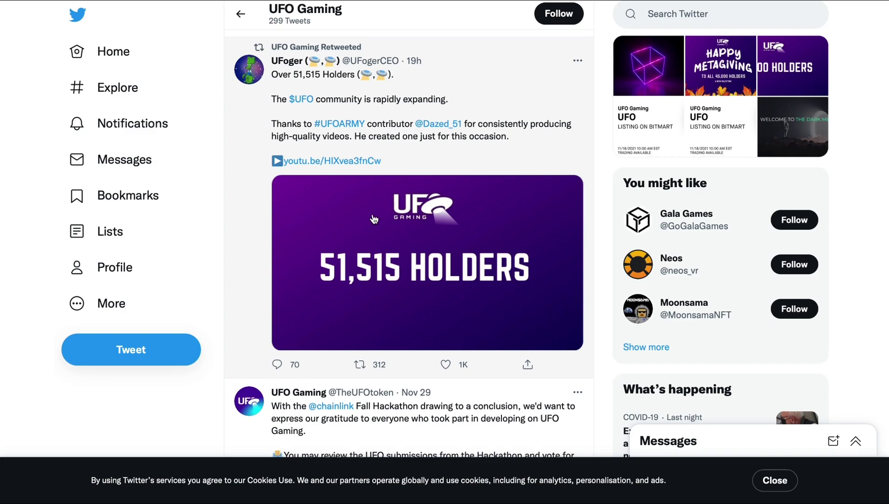
scroll(363, 221, down, 2)
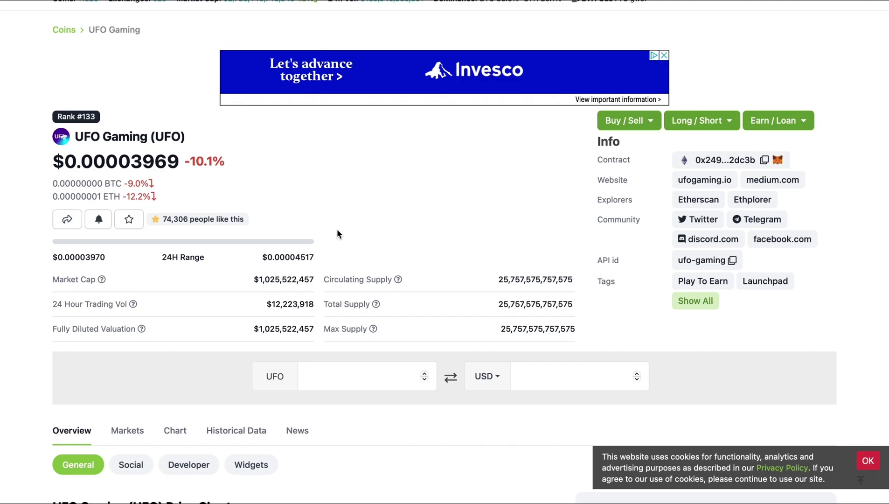
Scroll the CoinGecko UFO Gaming page to reach its price chart.
scroll(337, 229, down, 2)
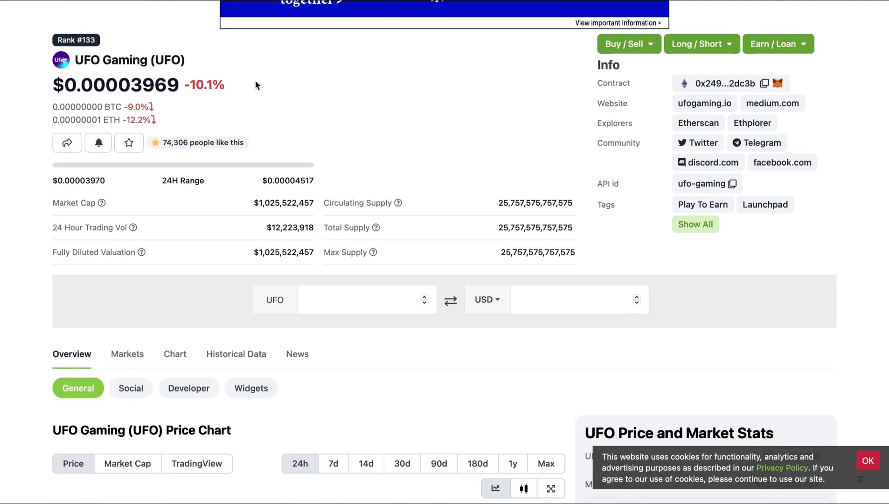
scroll(256, 84, down, 1)
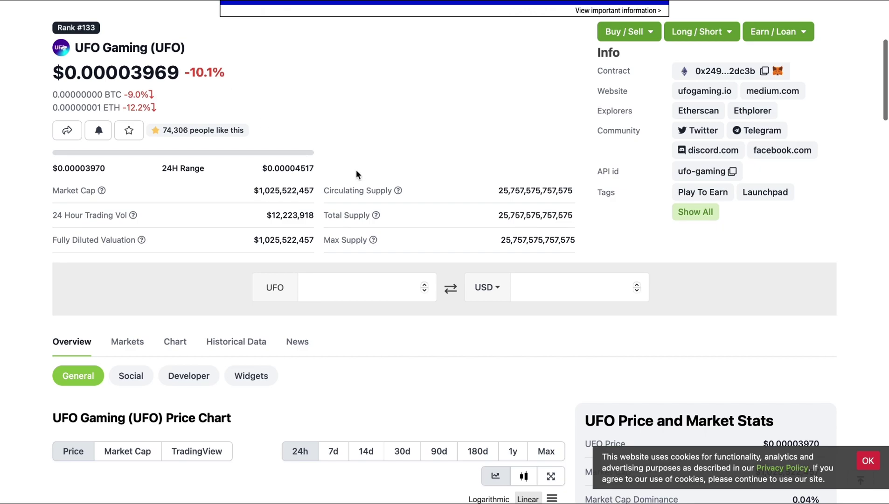
scroll(377, 158, down, 2)
scroll(377, 157, down, 6)
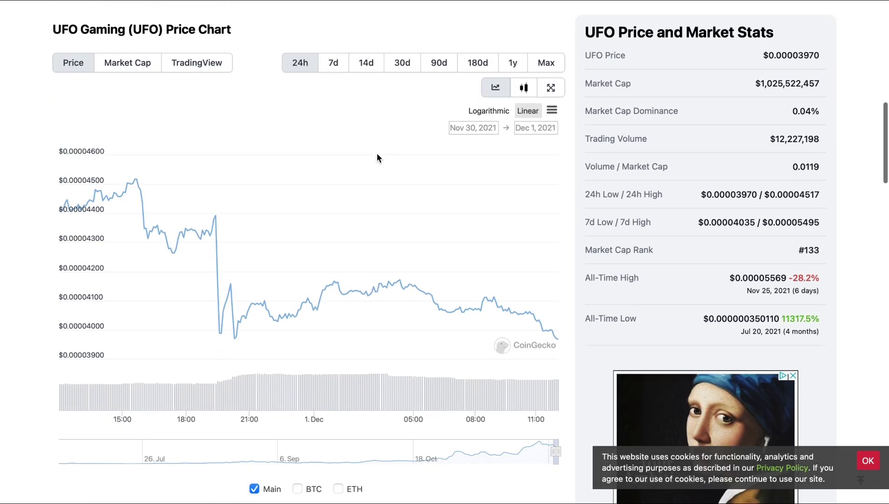
scroll(377, 158, down, 5)
scroll(377, 154, down, 3)
scroll(378, 155, up, 4)
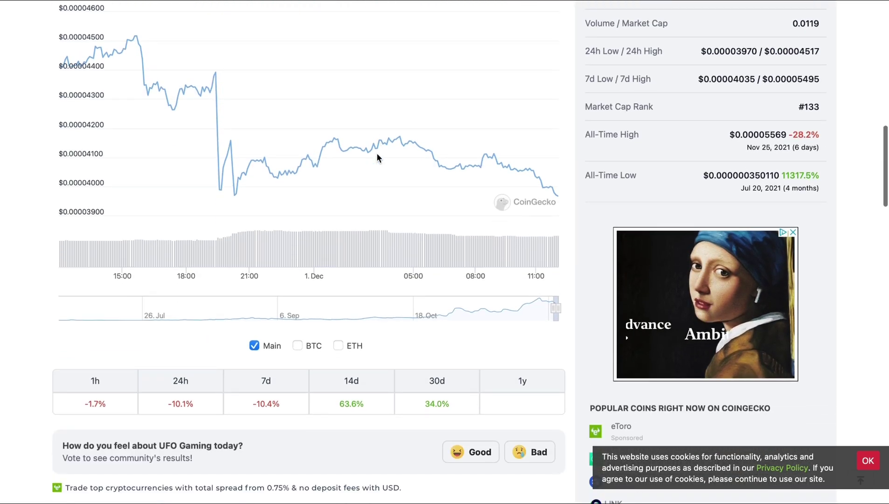
scroll(377, 155, down, 2)
scroll(376, 159, up, 1)
scroll(374, 164, up, 4)
scroll(467, 150, up, 1)
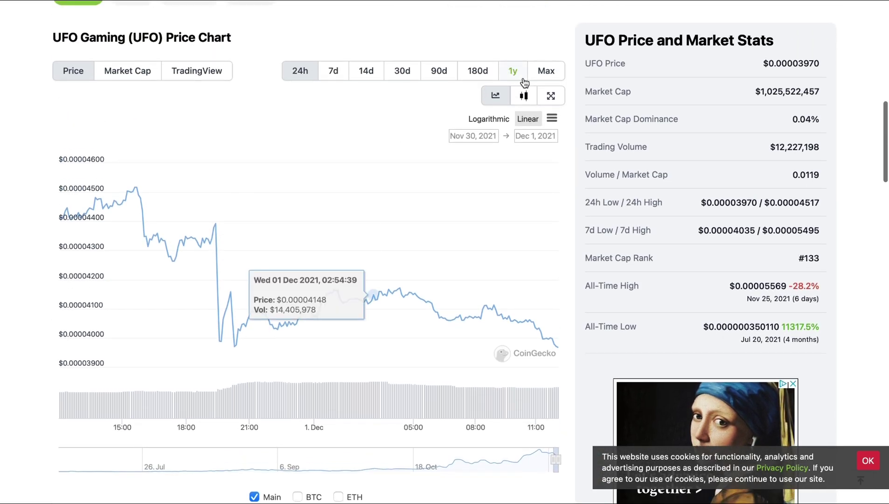
Switch the UFO price chart to the Max range and review the full history.
click(541, 77)
scroll(389, 220, down, 5)
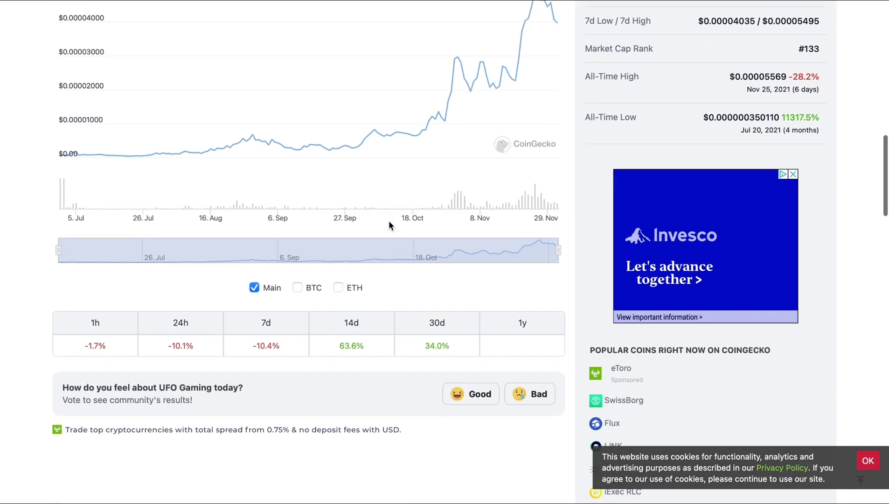
scroll(388, 222, up, 1)
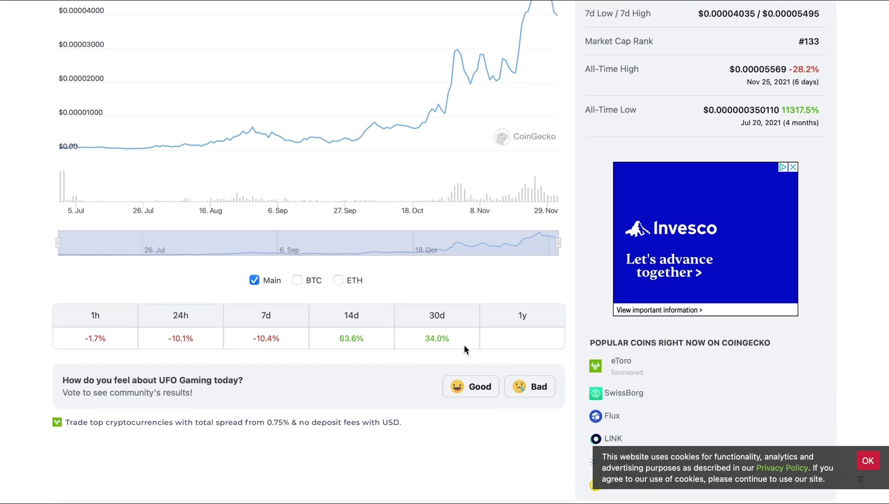
scroll(464, 349, up, 2)
scroll(465, 349, up, 1)
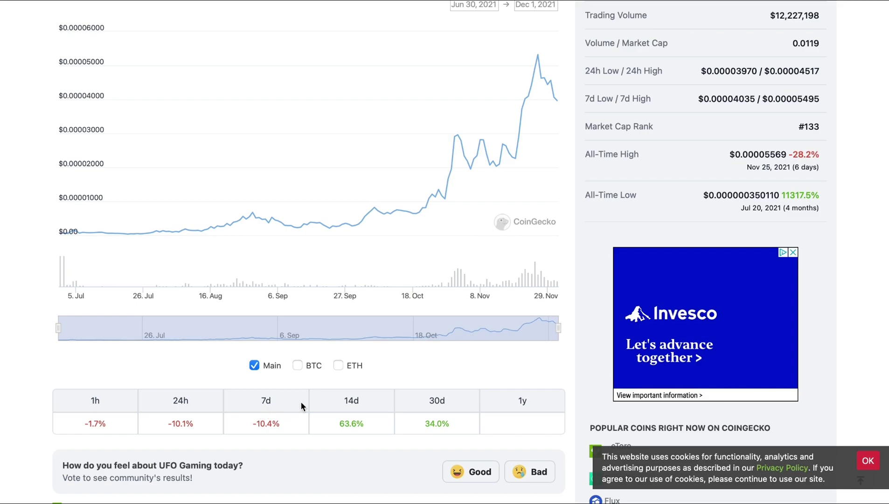
scroll(540, 304, up, 10)
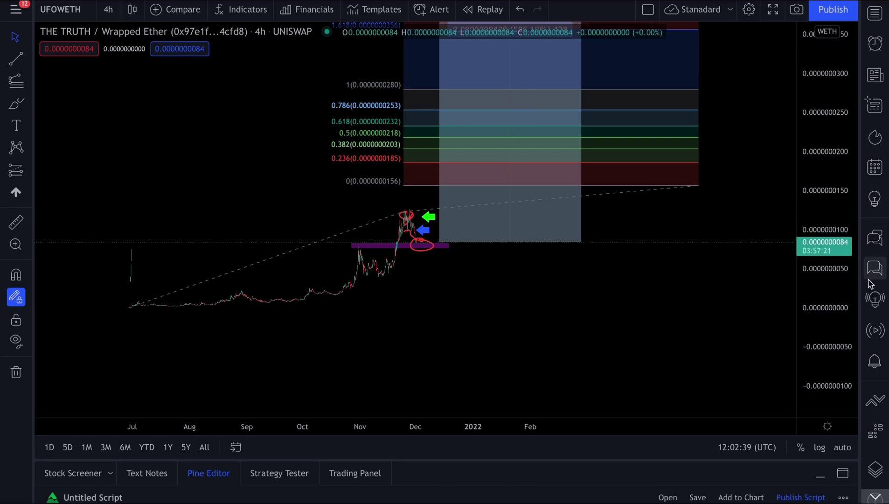
mouse_move(840, 284)
mouse_down()
mouse_move(840, 208)
mouse_move(826, 153)
mouse_move(842, 330)
mouse_move(844, 283)
mouse_up()
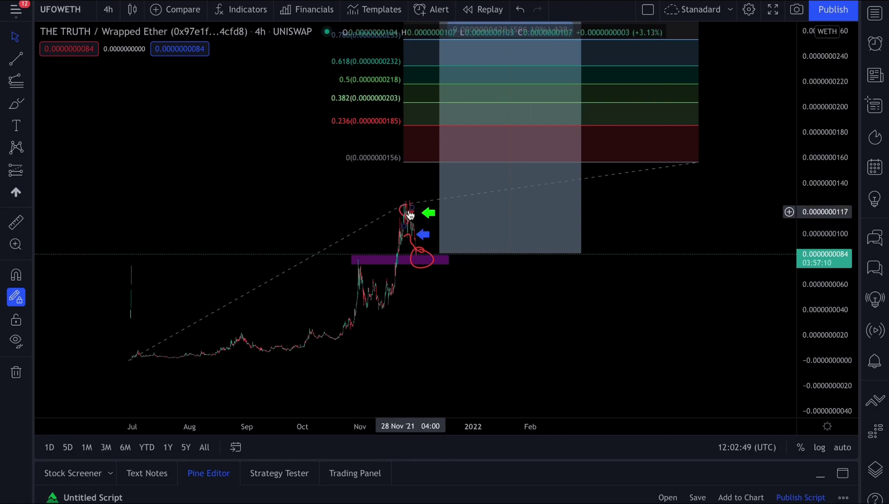
drag(512, 323, 514, 310)
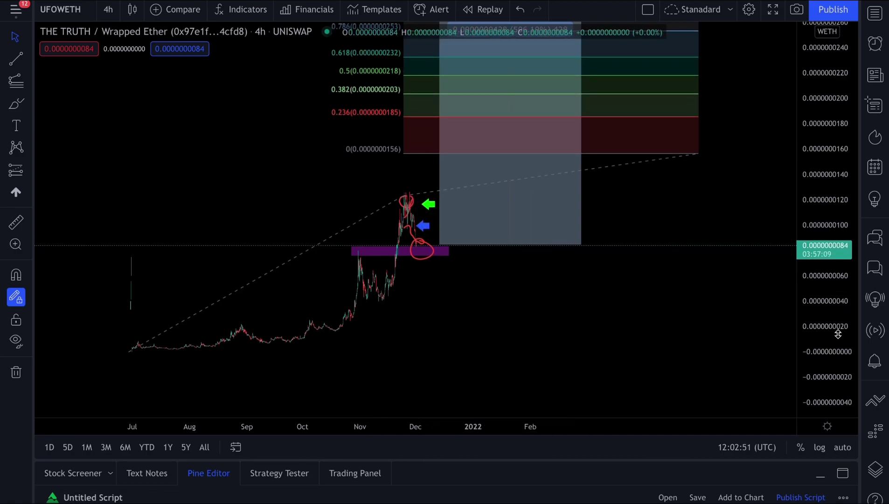
drag(839, 332, 840, 239)
click(413, 264)
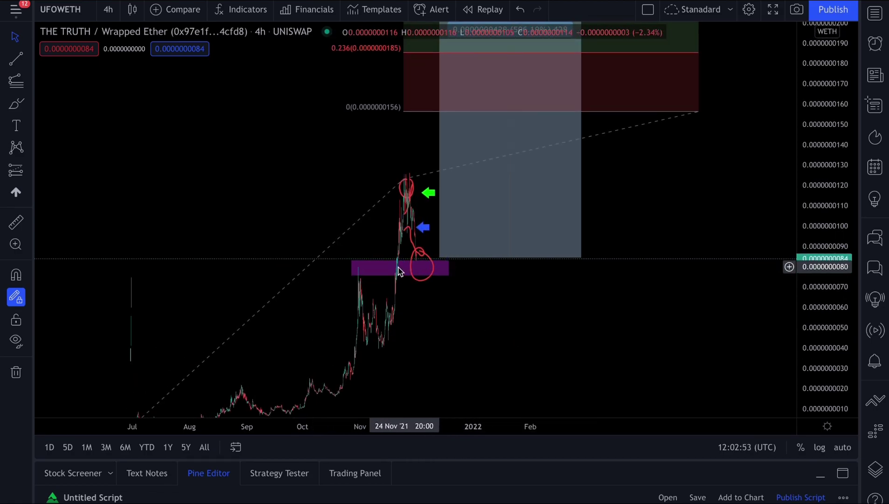
click(416, 240)
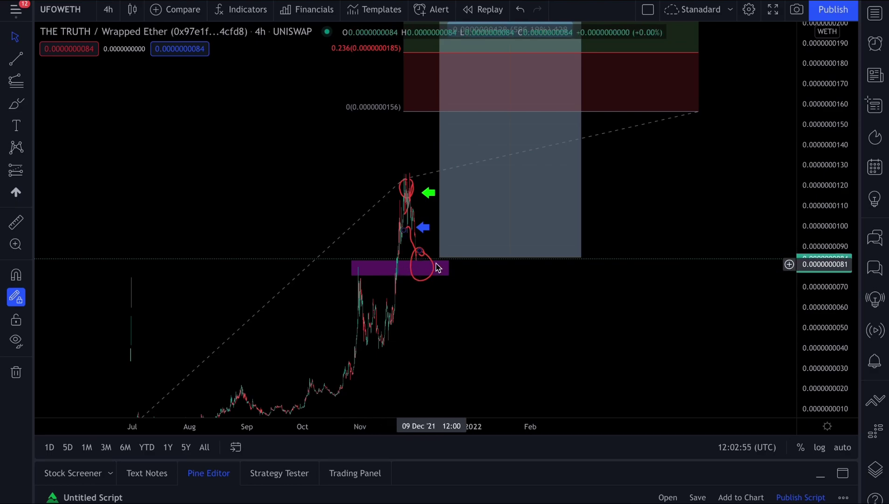
drag(440, 314, 400, 270)
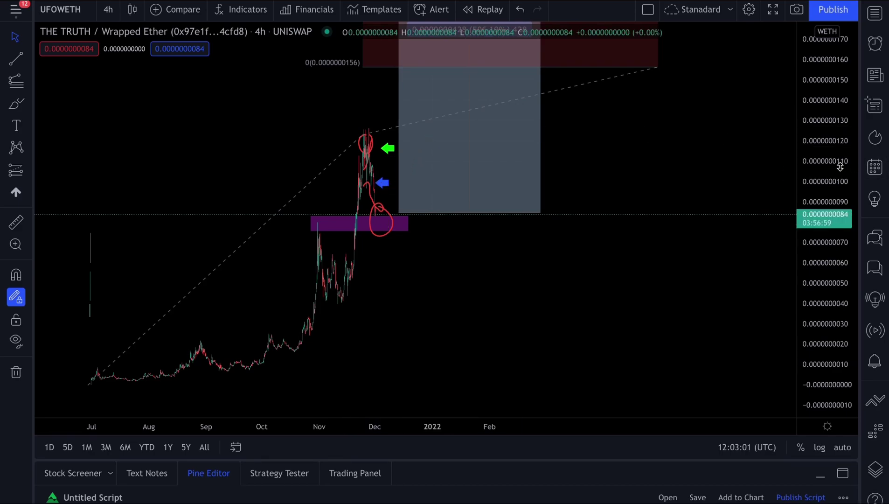
drag(835, 219, 835, 232)
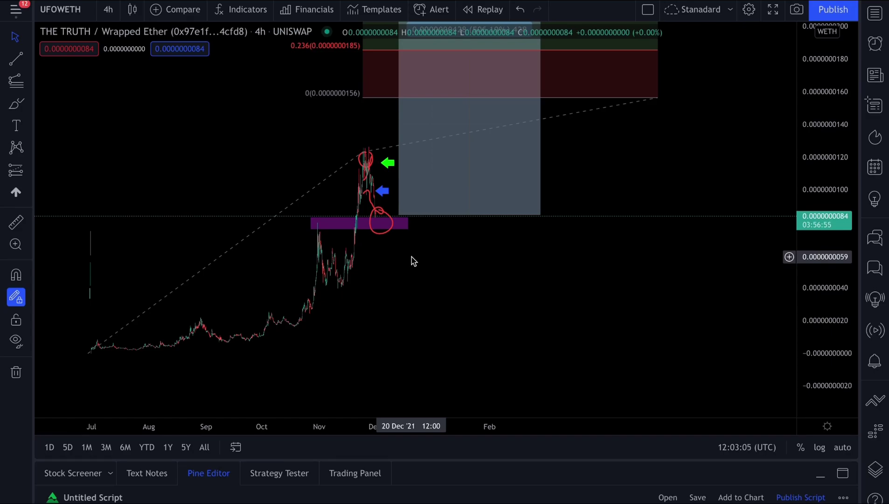
click(366, 222)
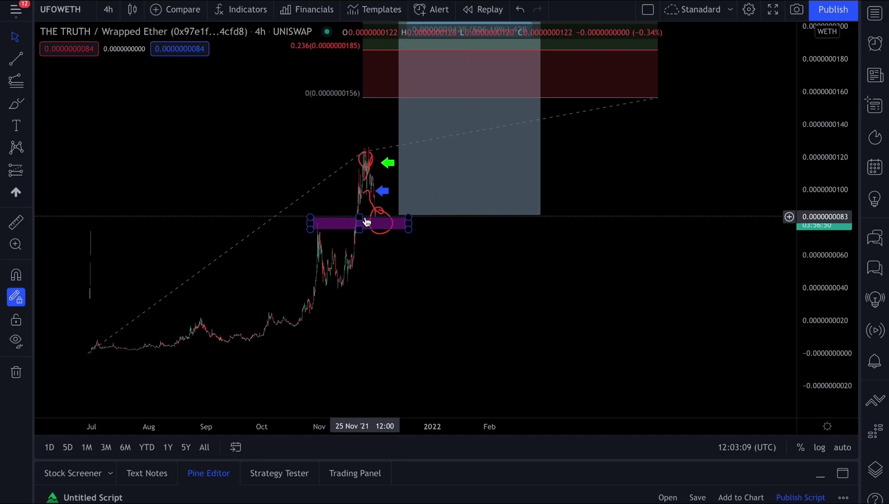
click(421, 200)
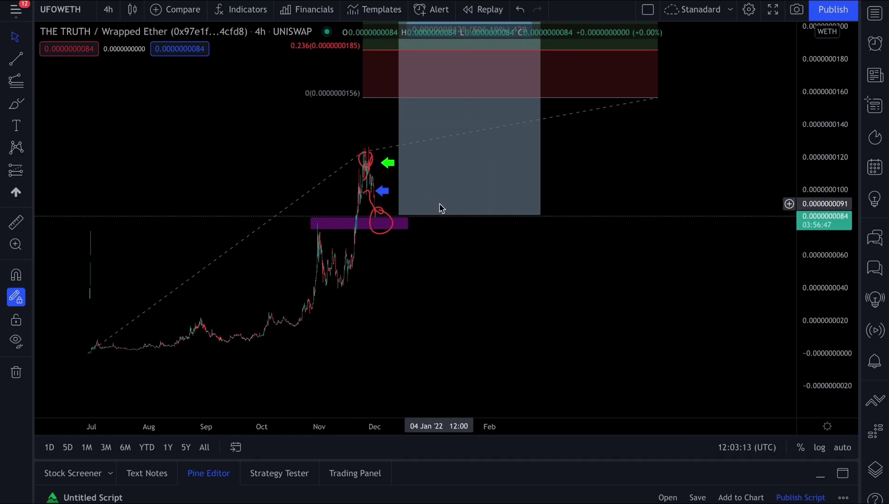
mouse_move(830, 240)
mouse_down()
mouse_move(830, 214)
mouse_move(793, 337)
mouse_up()
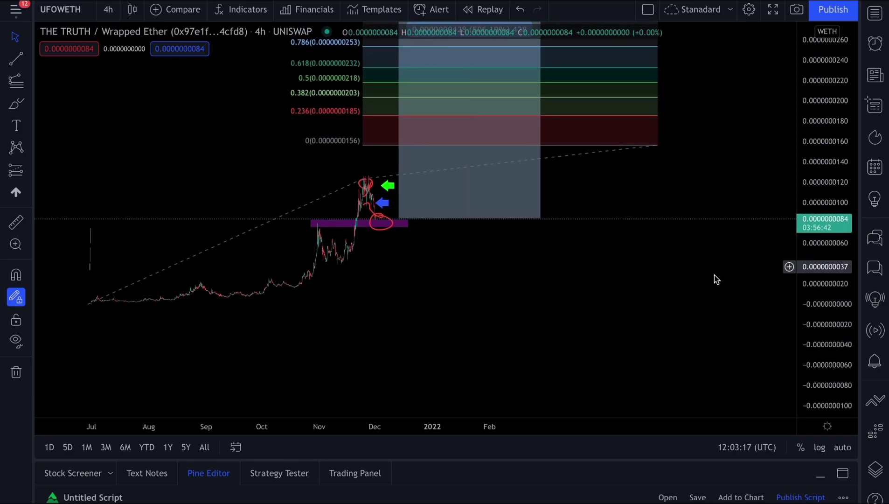
Pan the chart to bring the Fib 1 level into view.
drag(715, 277, 702, 305)
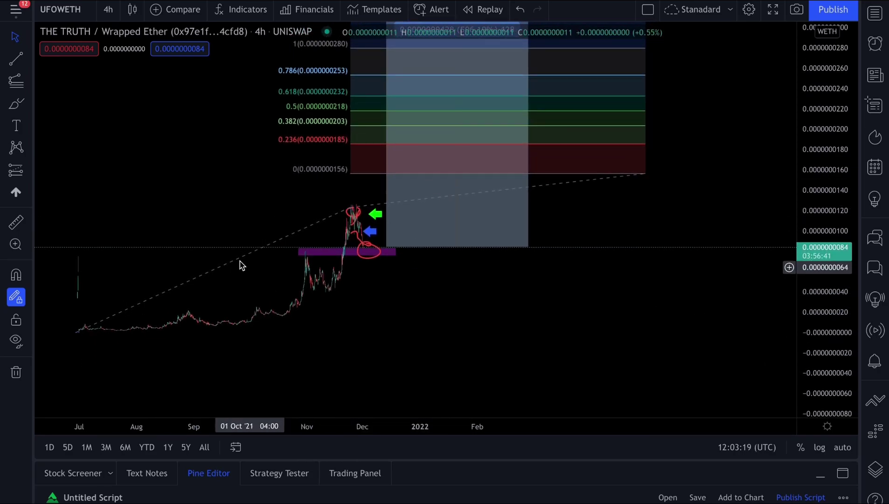
click(365, 256)
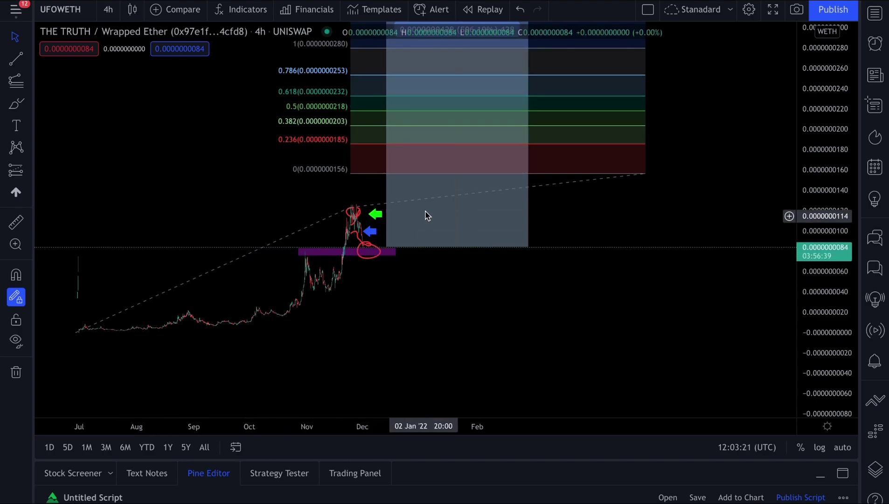
click(830, 224)
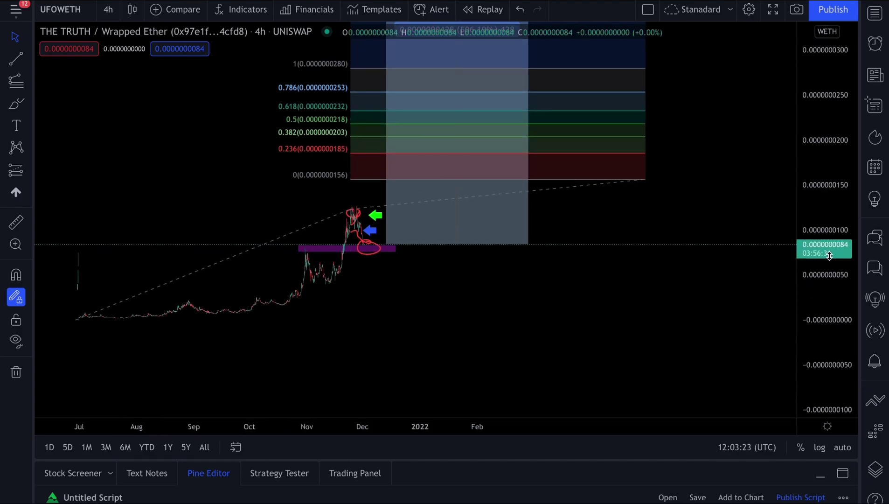
drag(830, 224, 828, 280)
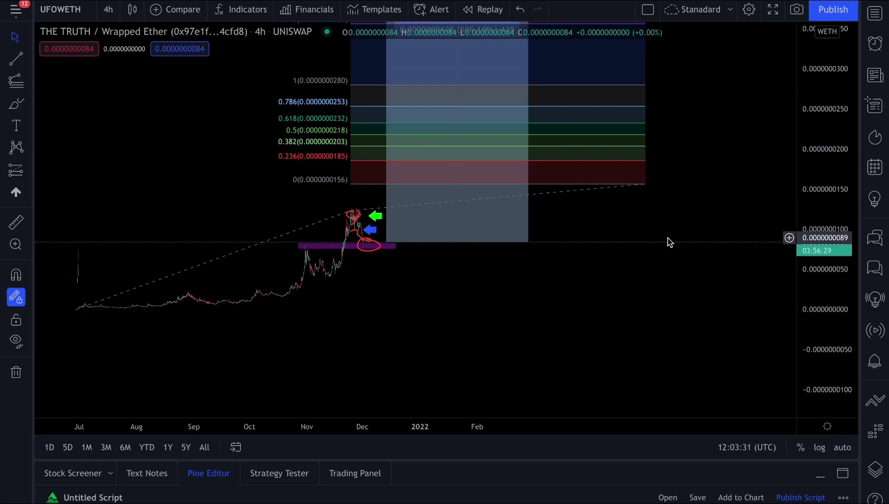
Stretch the price scale to reveal extensions up to 3.618, then settle on 1.618.
drag(712, 190, 705, 224)
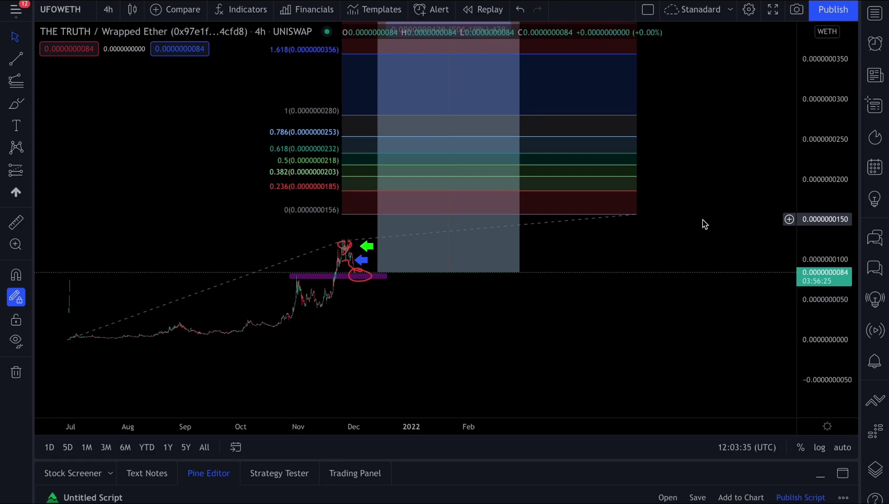
mouse_move(820, 265)
mouse_down()
mouse_move(820, 223)
mouse_move(747, 220)
mouse_up()
drag(694, 196, 415, 120)
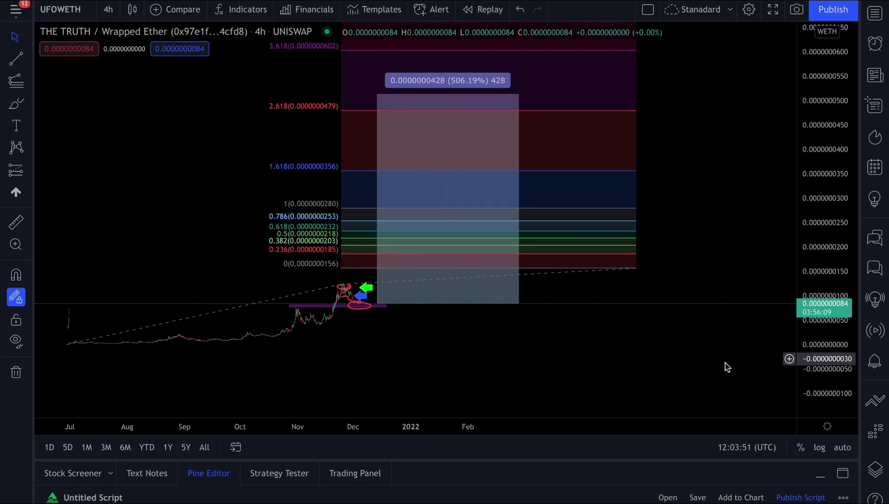
drag(703, 382, 699, 301)
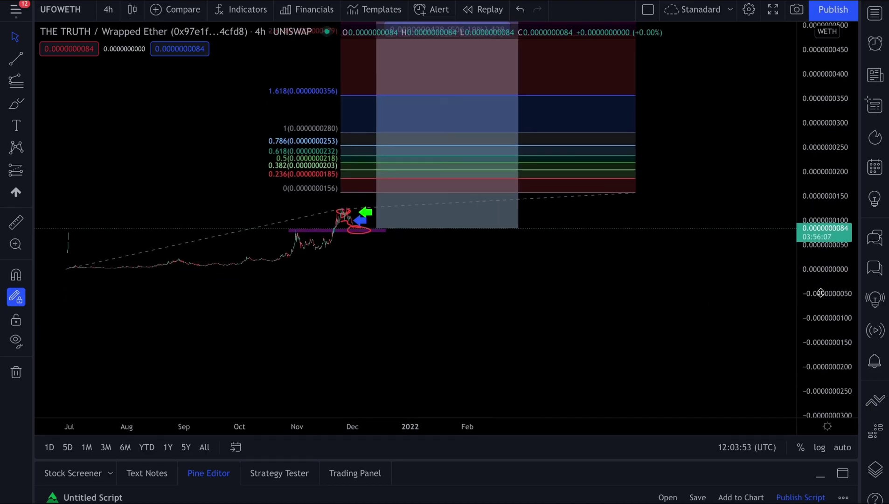
mouse_move(820, 293)
mouse_down()
mouse_move(817, 180)
mouse_move(810, 224)
mouse_up()
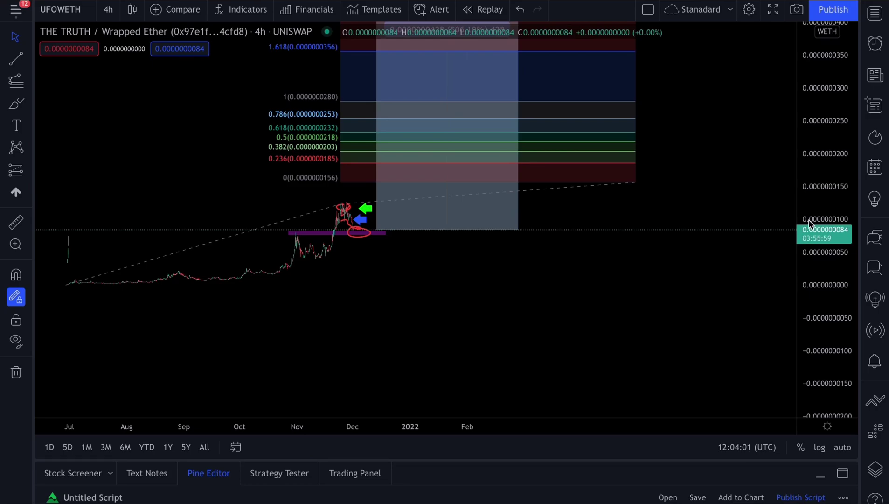
Zoom the price axis in around the recent candles, spreading the lower Fib levels.
drag(819, 300, 837, 239)
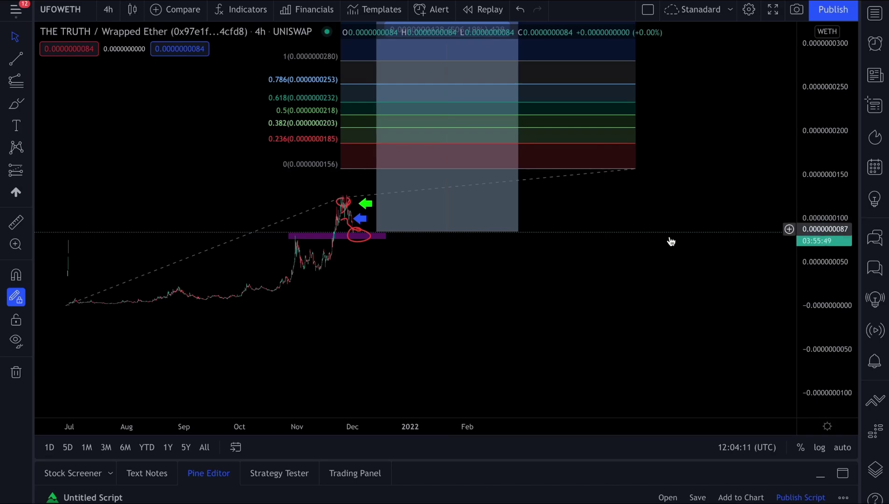
drag(814, 306, 835, 168)
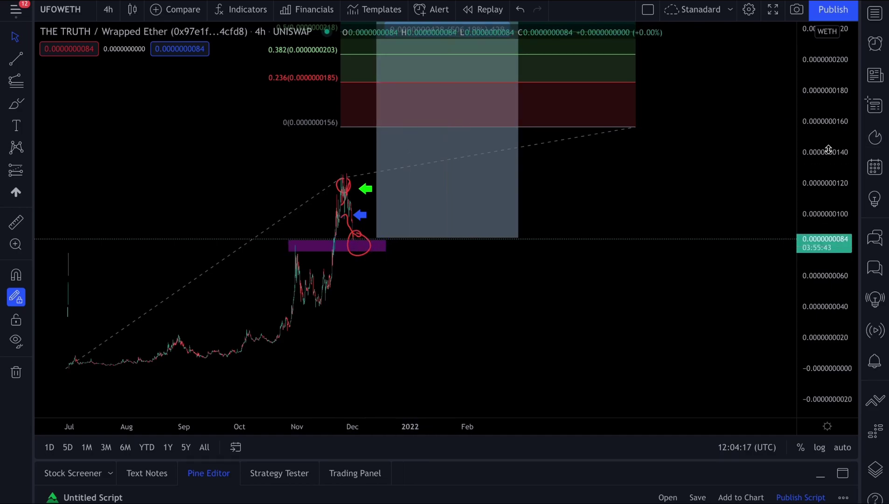
drag(828, 149, 829, 284)
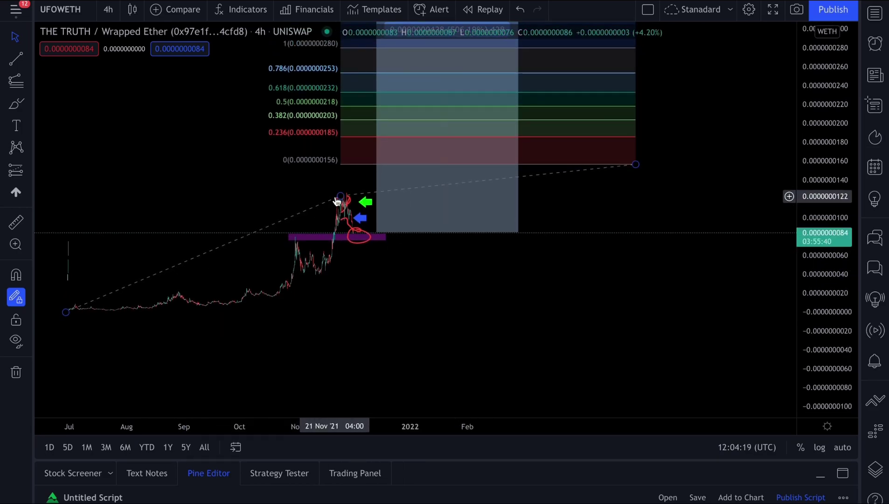
drag(817, 102, 815, 177)
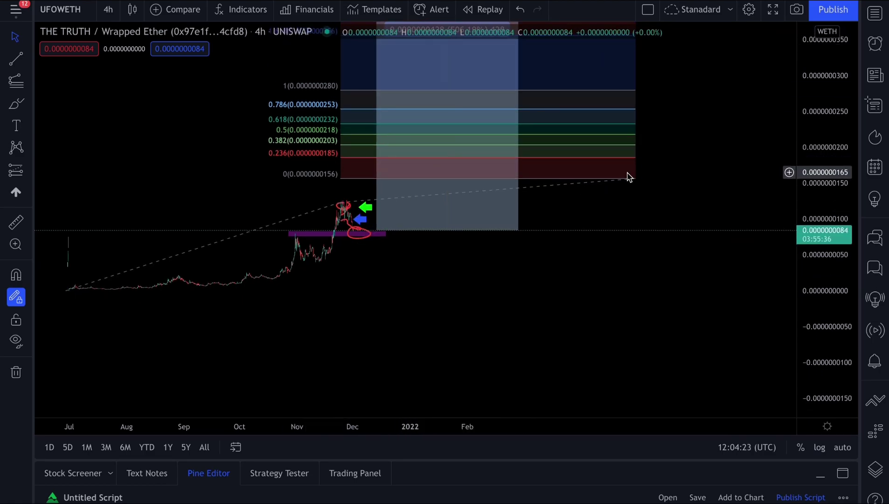
drag(697, 176, 697, 168)
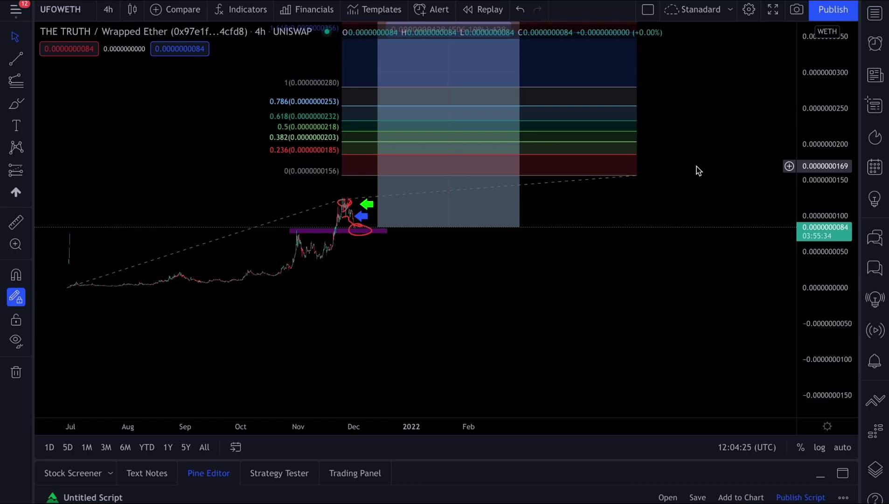
drag(810, 183, 811, 142)
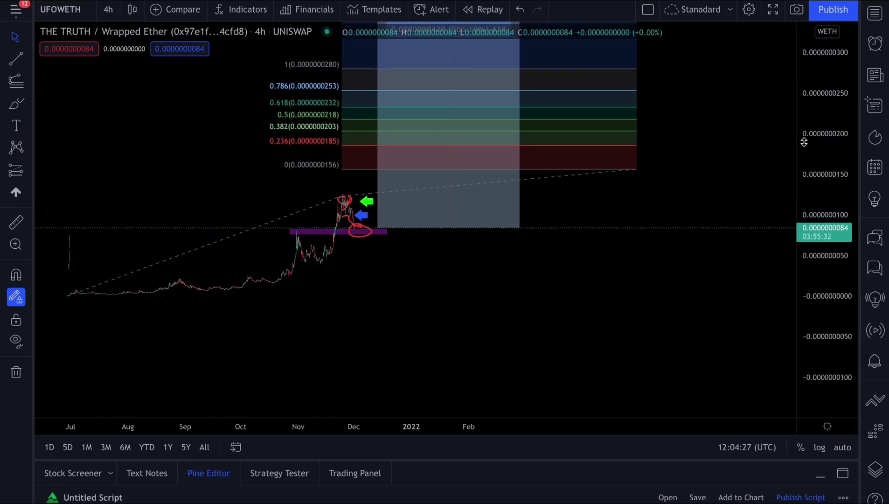
Recheck the 1.618–3.618 levels, then refocus the chart on Fib levels 0–0.618.
drag(721, 152, 729, 275)
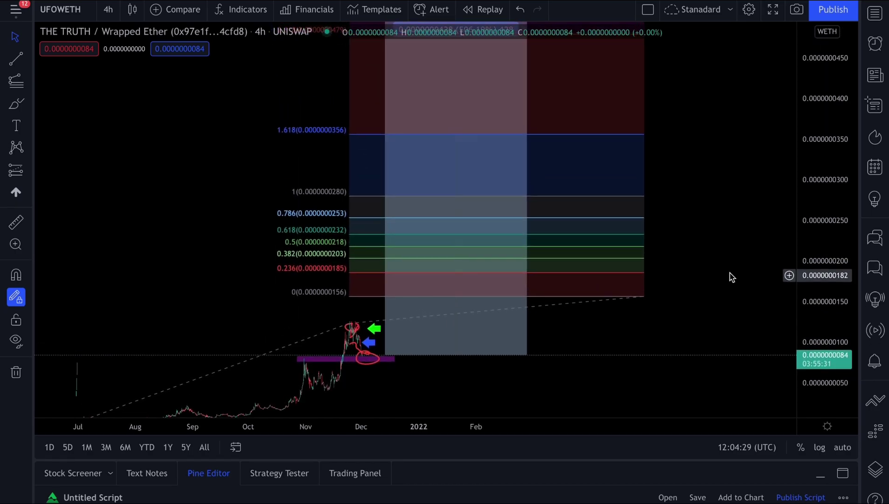
drag(826, 201, 827, 327)
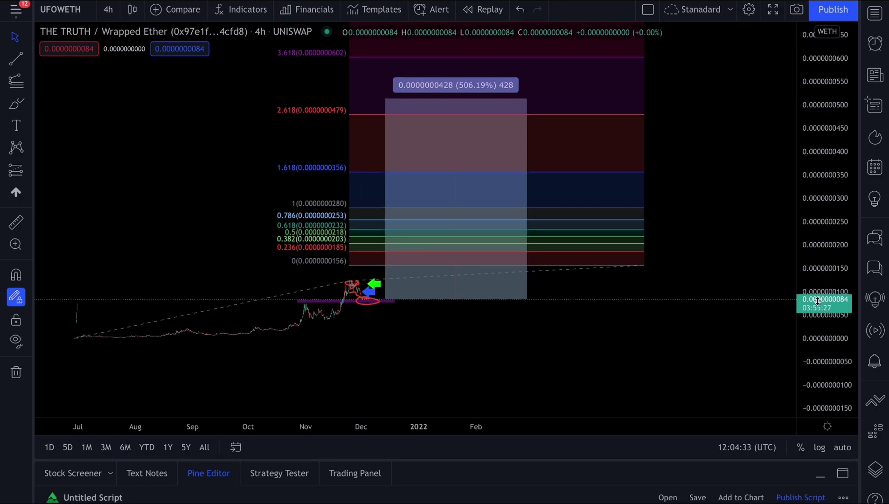
drag(823, 285, 819, 161)
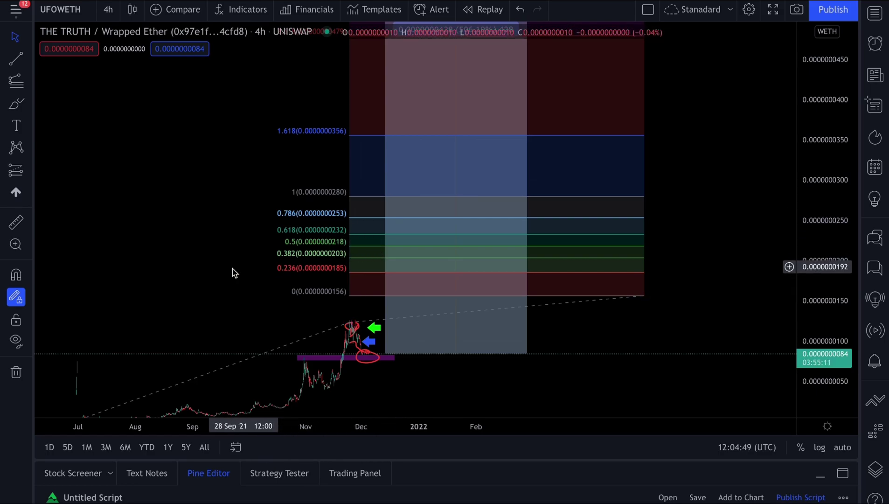
drag(166, 253, 208, 186)
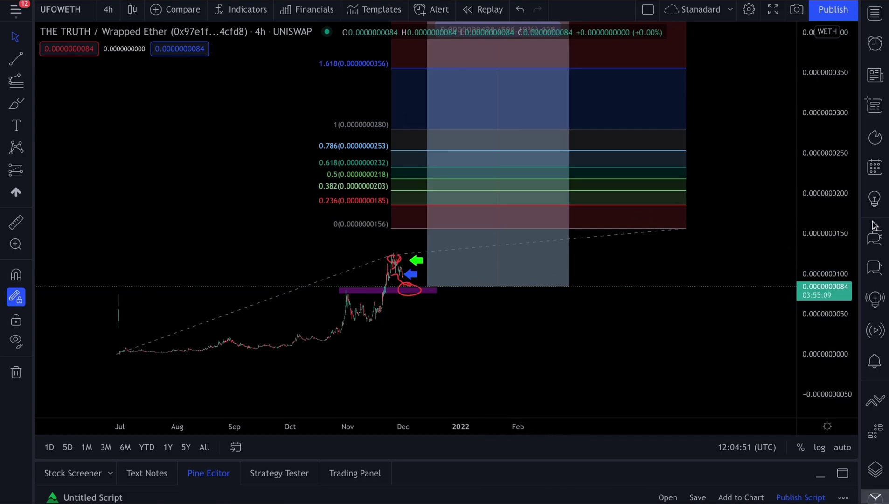
mouse_move(826, 219)
mouse_down()
mouse_move(827, 331)
mouse_move(811, 289)
mouse_up()
mouse_move(723, 254)
mouse_down()
mouse_move(633, 256)
mouse_move(692, 200)
mouse_up()
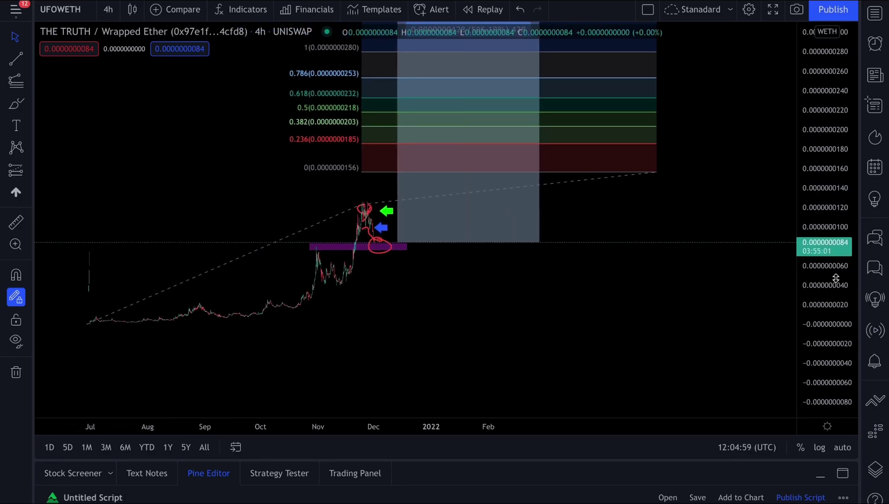
drag(836, 279, 846, 211)
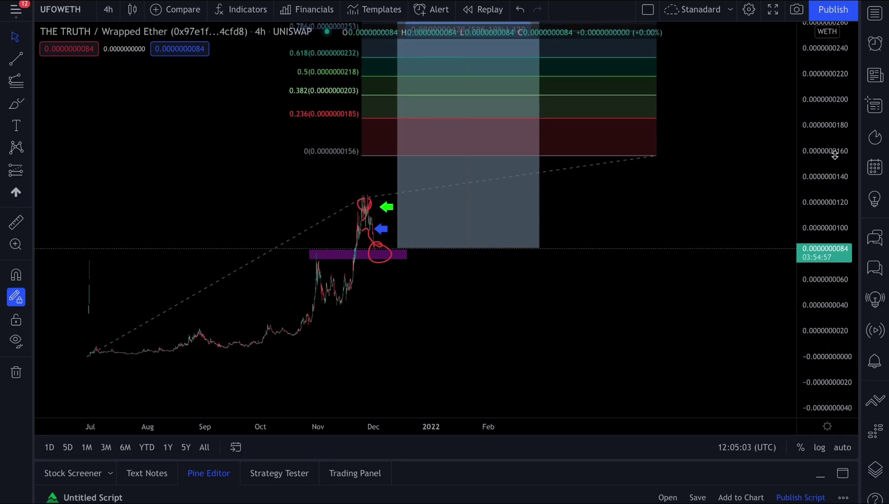
Compress the price axis until Fib levels 0 through 1 show above the recent peak.
drag(836, 155, 832, 182)
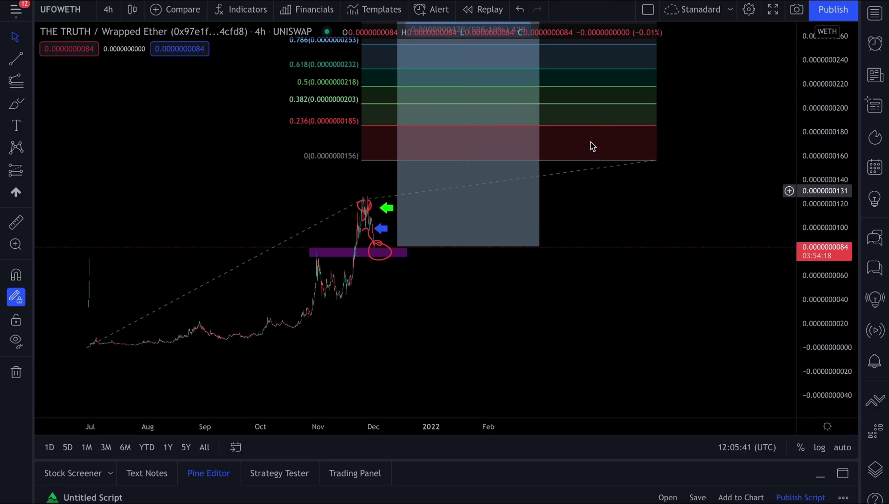
drag(818, 144, 800, 221)
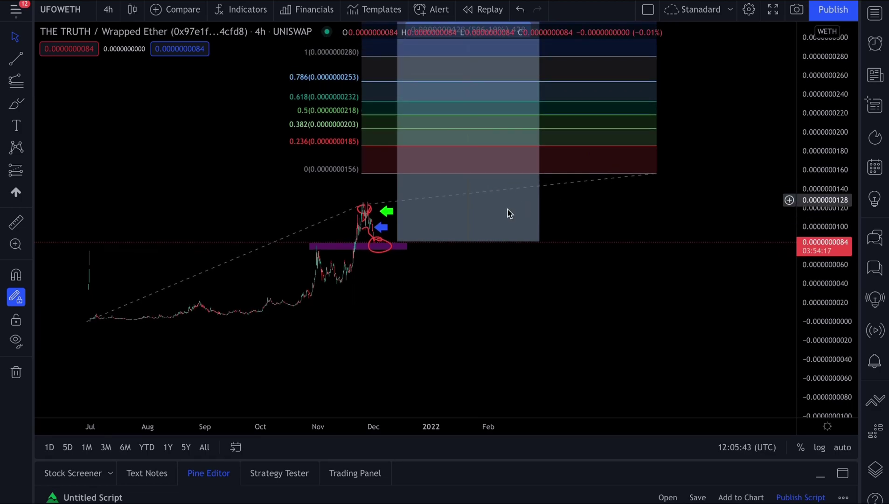
mouse_move(809, 80)
mouse_down()
mouse_move(794, 201)
mouse_move(795, 117)
mouse_up()
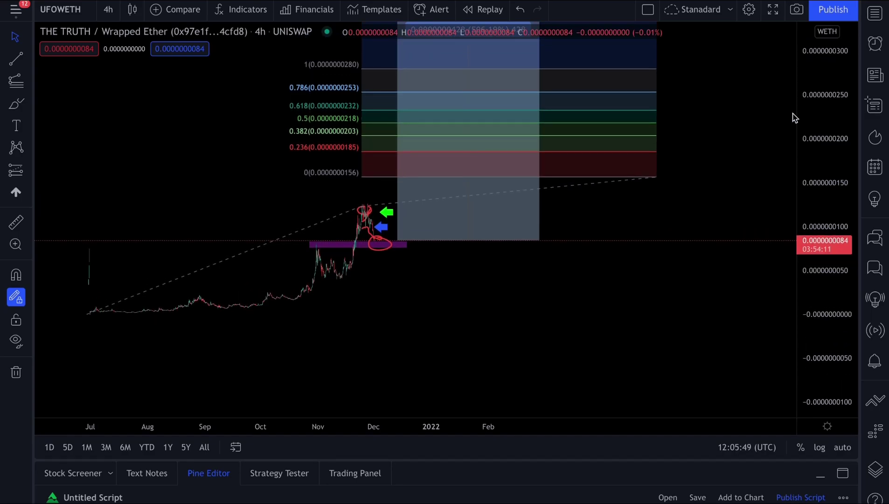